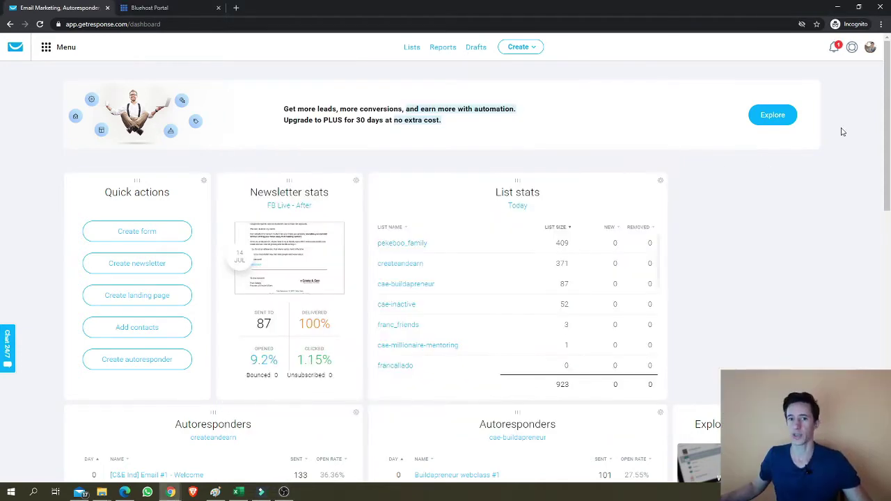
Step: Open Manage account and view the Email addresses settings listing the createandearn.com domain
{"action": "left_click", "coordinate": [869, 50]}
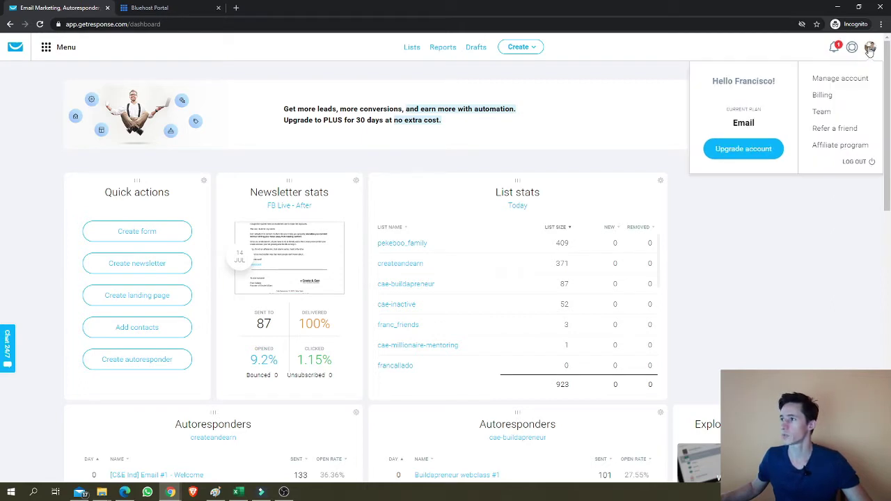
{"action": "left_click", "coordinate": [829, 79]}
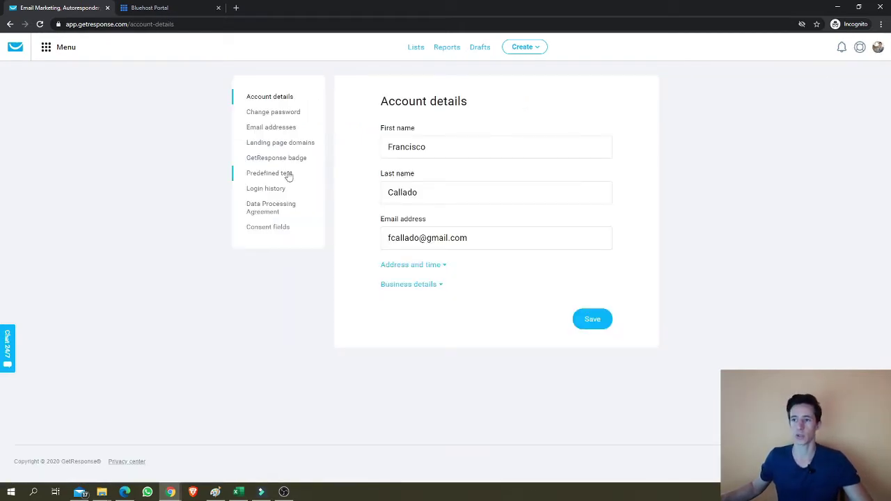
{"action": "left_click", "coordinate": [264, 129]}
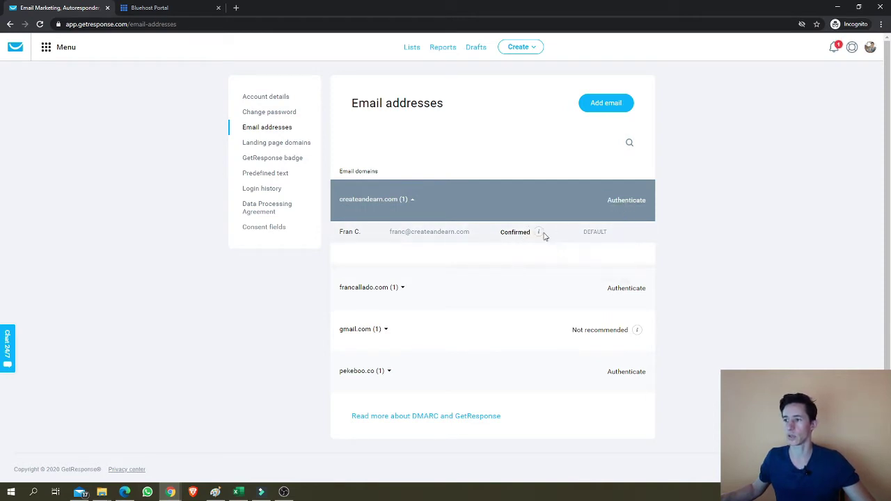
{"action": "mouse_move", "coordinate": [538, 233]}
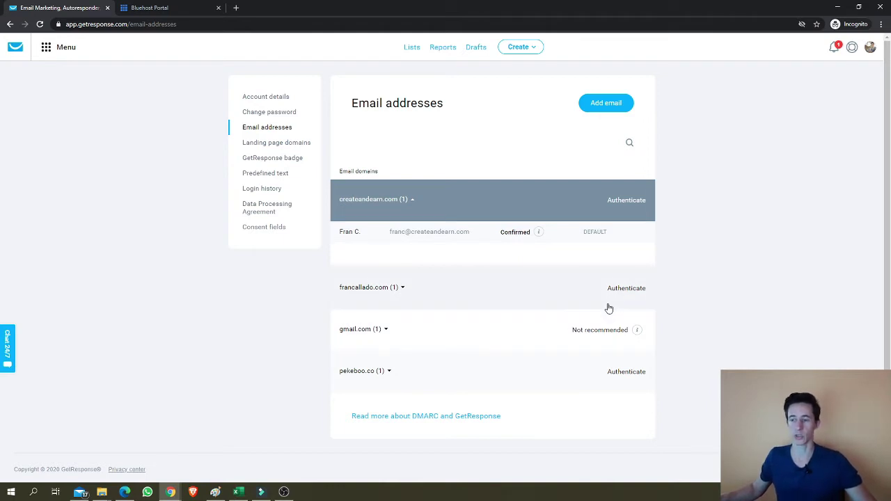
Step: Switch to the Bluehost portal and open the cPanel Email Accounts list
{"action": "left_click", "coordinate": [198, 10]}
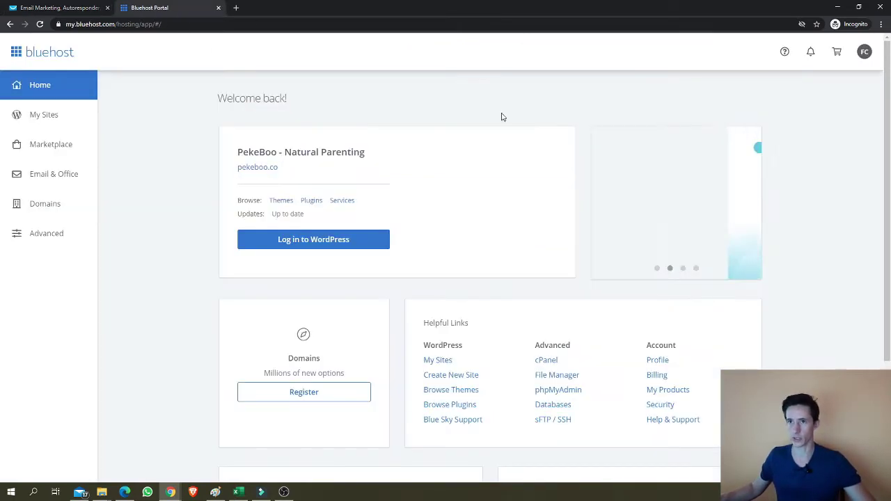
{"action": "left_click", "coordinate": [37, 239]}
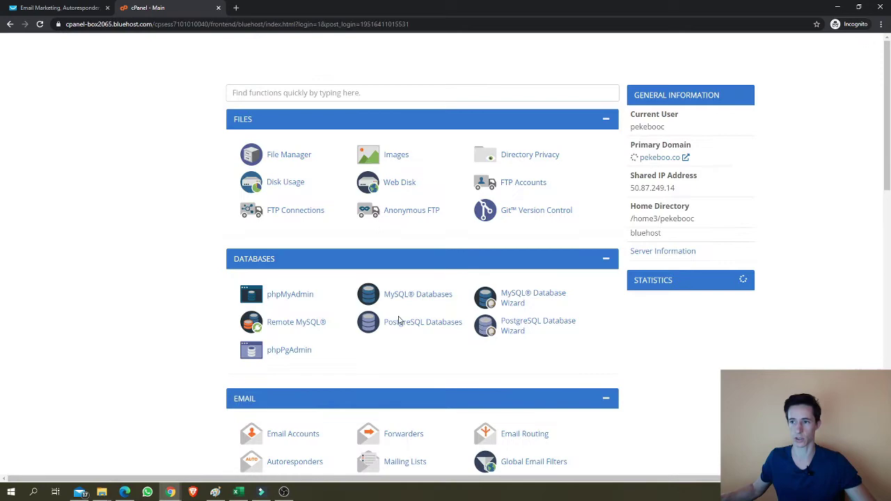
{"action": "scroll", "coordinate": [358, 330], "scroll_direction": "down", "scroll_amount": 2}
{"action": "left_click", "coordinate": [289, 351]}
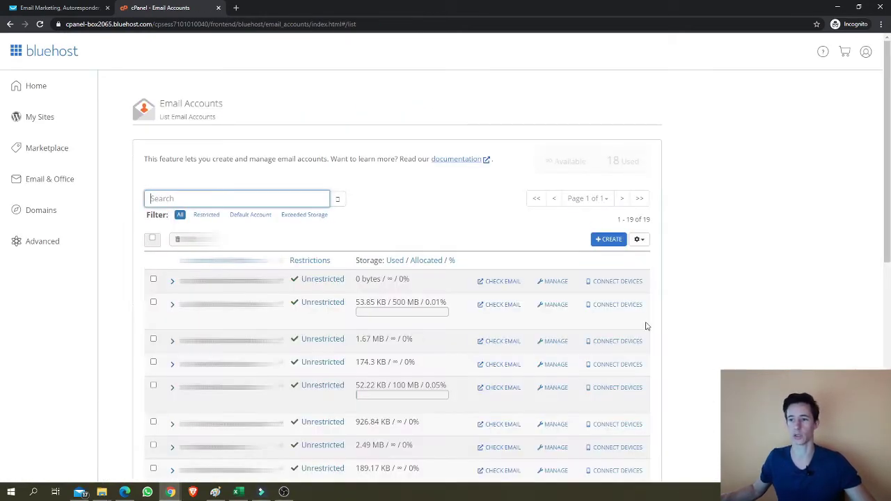
{"action": "scroll", "coordinate": [304, 234], "scroll_direction": "down", "scroll_amount": 1}
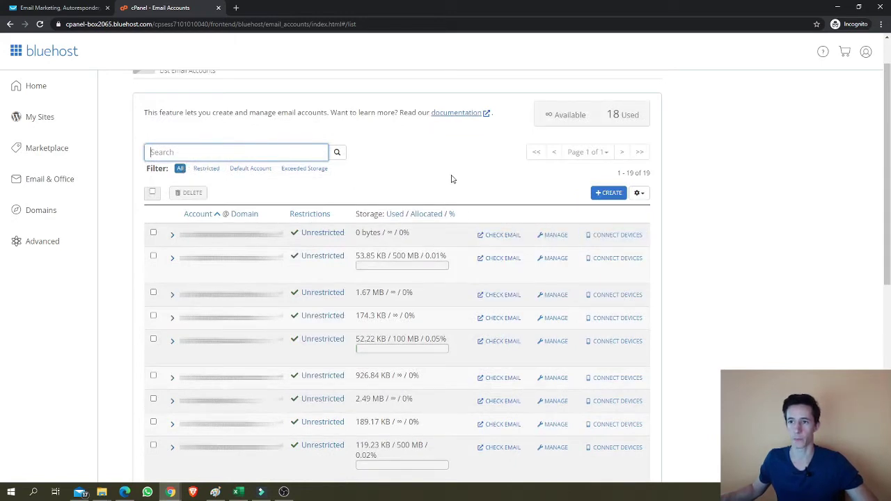
Step: Start a new email account and choose createandearn.com as its domain
{"action": "left_click", "coordinate": [615, 194]}
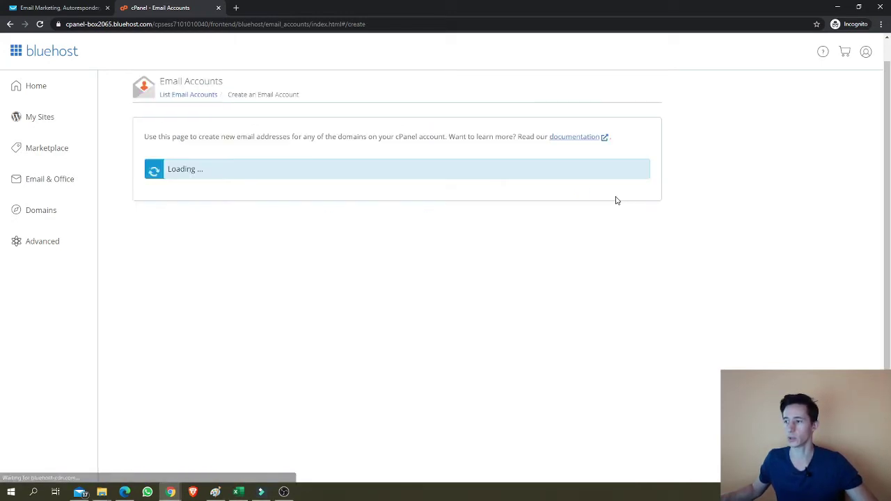
{"action": "left_click", "coordinate": [215, 183]}
{"action": "scroll", "coordinate": [212, 257], "scroll_direction": "down", "scroll_amount": 3}
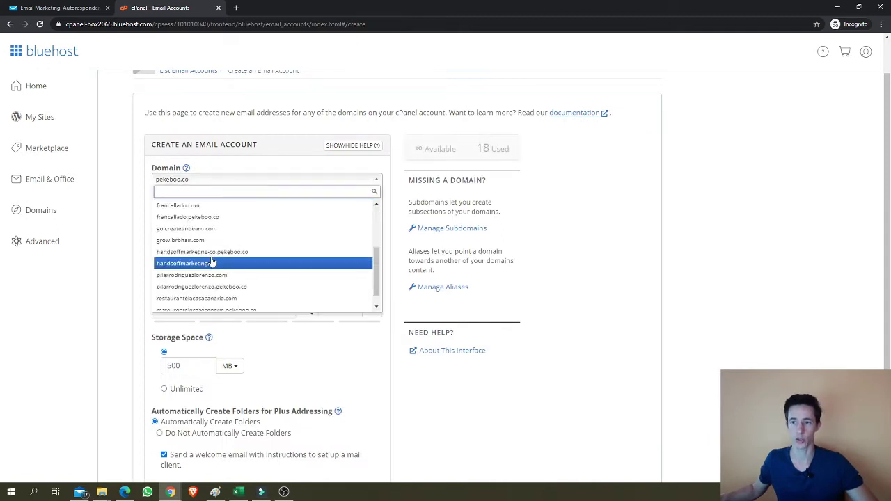
{"action": "scroll", "coordinate": [214, 259], "scroll_direction": "up", "scroll_amount": 1}
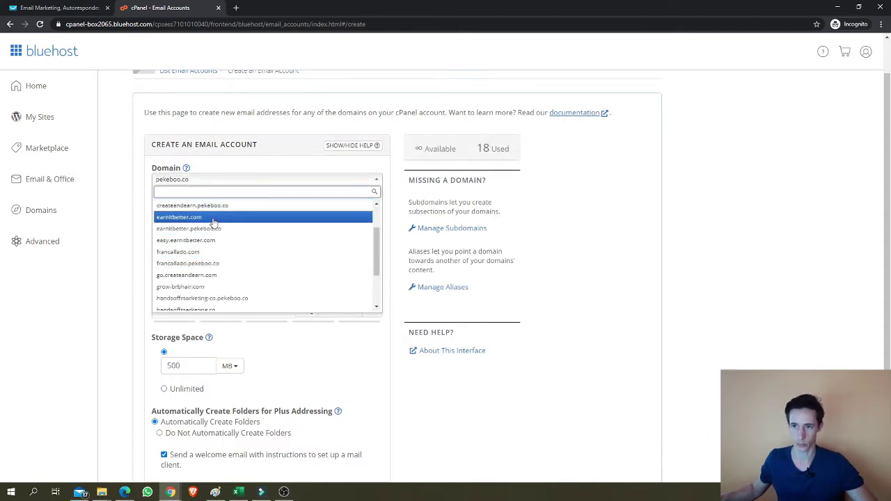
{"action": "scroll", "coordinate": [224, 242], "scroll_direction": "down", "scroll_amount": 1}
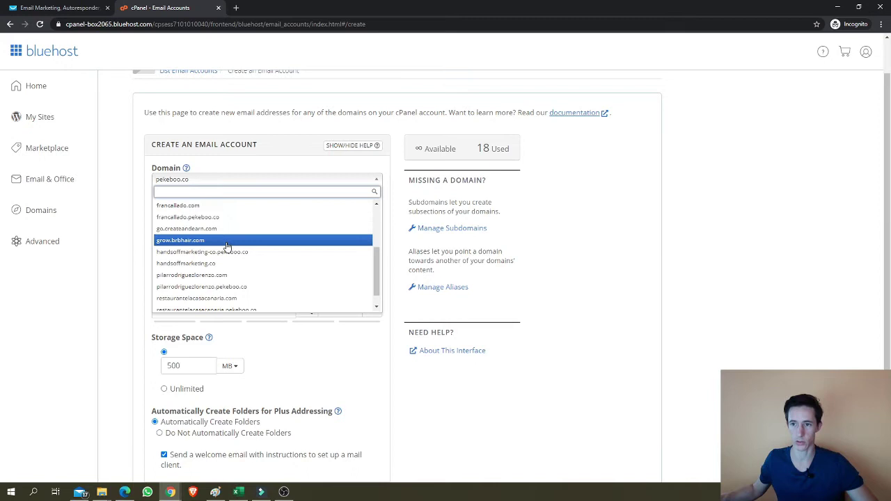
{"action": "type", "text": "crea"}
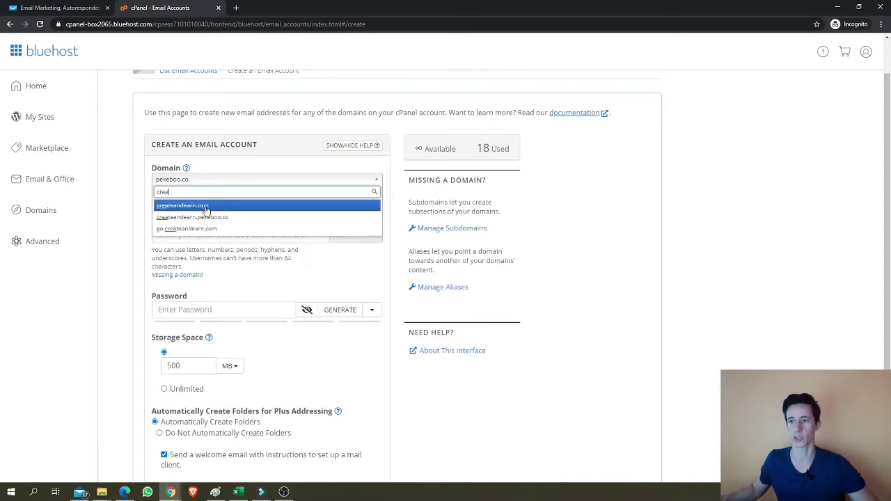
{"action": "left_click", "coordinate": [197, 209]}
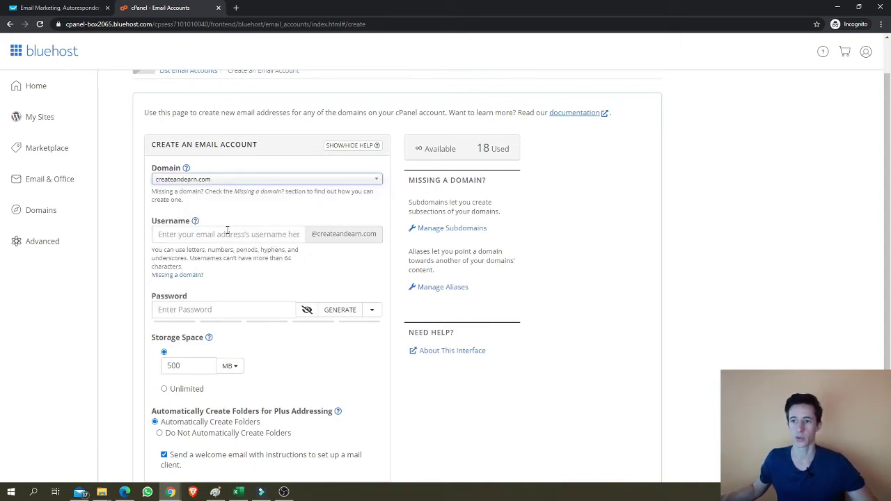
Step: Enter 'tutorial' as the username and move on to the Password field
{"action": "left_click", "coordinate": [289, 233]}
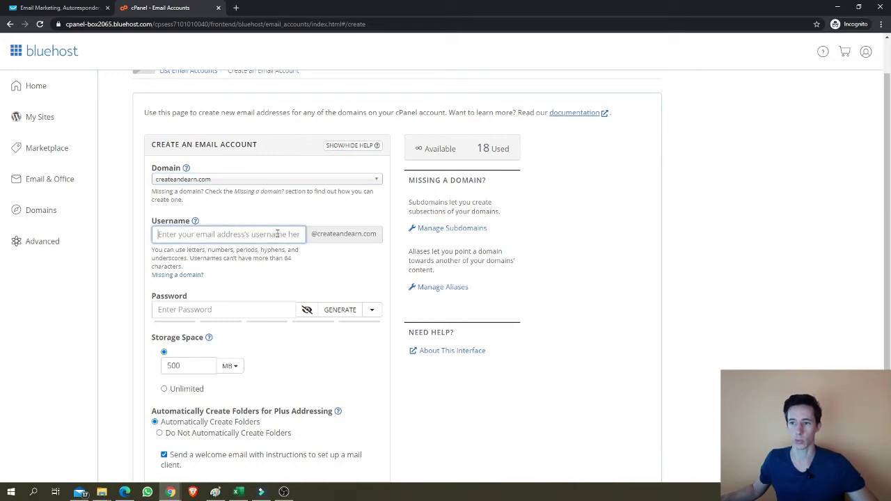
{"action": "type", "text": "tutorial"}
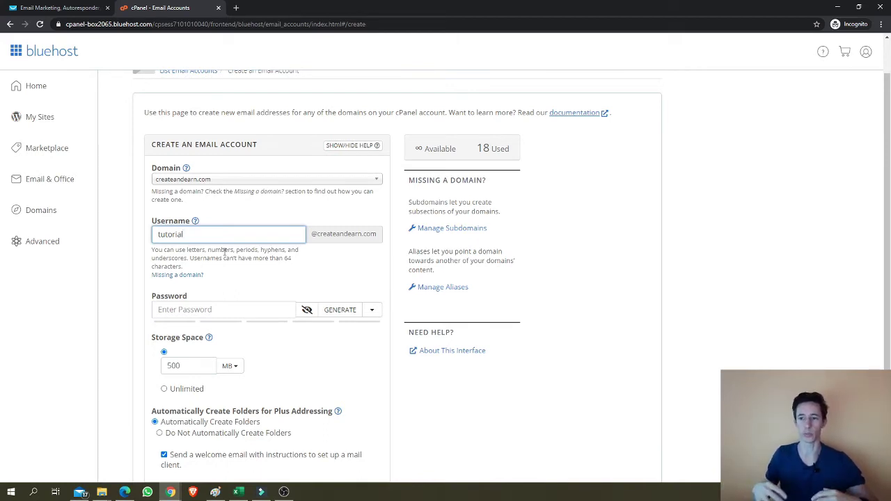
{"action": "left_click", "coordinate": [191, 310]}
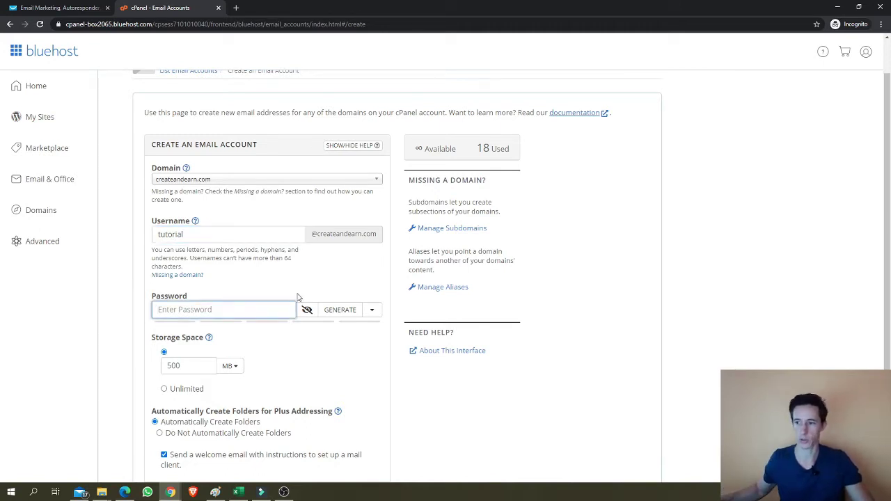
{"action": "left_click", "coordinate": [338, 310]}
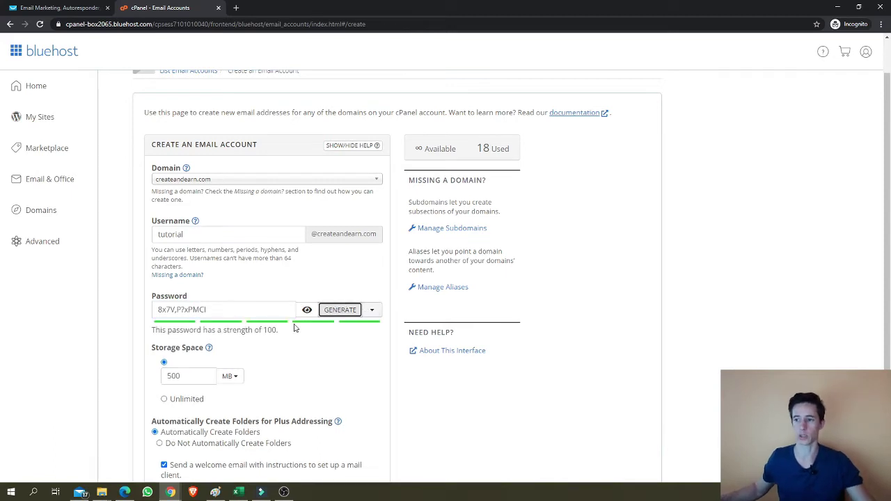
{"action": "scroll", "coordinate": [338, 364], "scroll_direction": "down", "scroll_amount": 1}
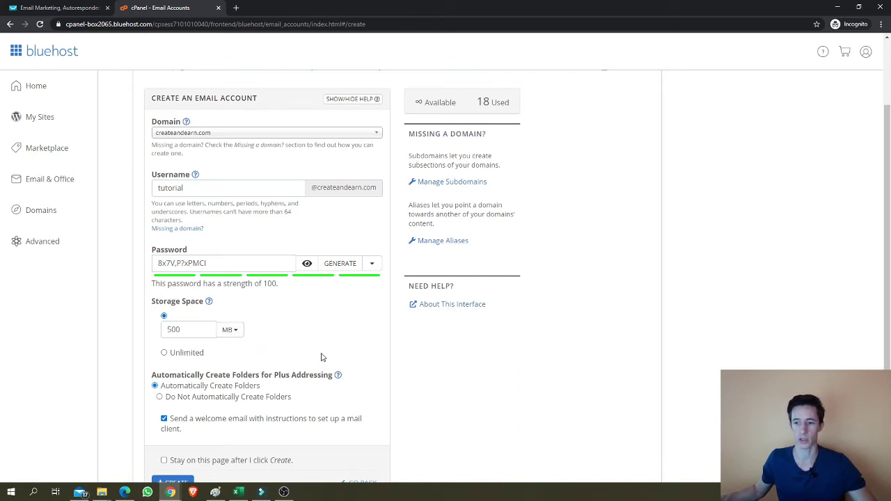
{"action": "scroll", "coordinate": [304, 362], "scroll_direction": "down", "scroll_amount": 1}
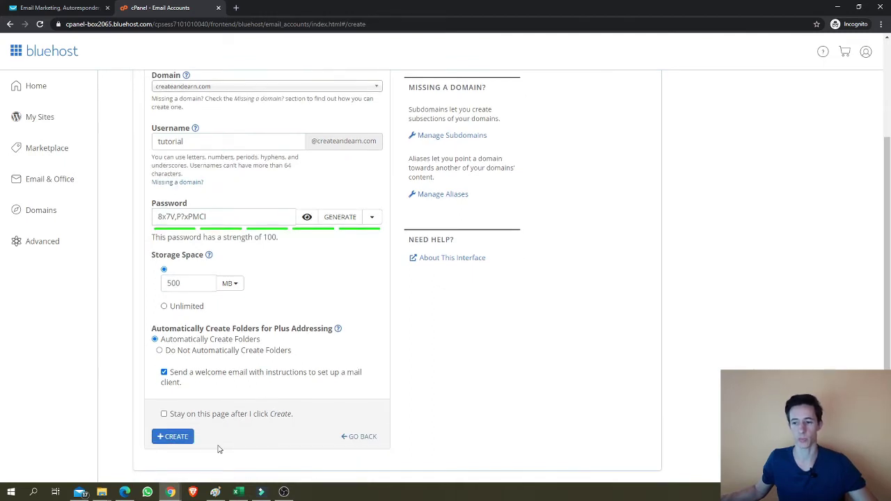
{"action": "left_click", "coordinate": [176, 438]}
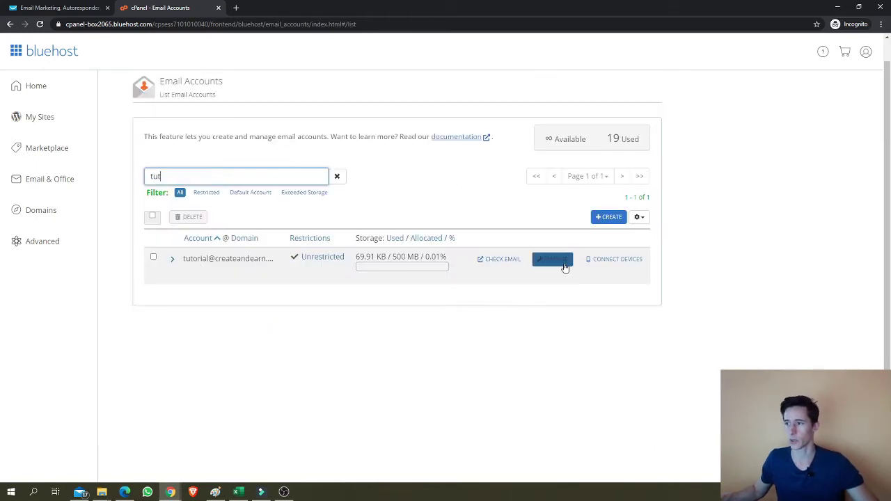
Step: Open the new mailbox's inbox in Roundcube webmail, then return to the Bluehost accounts list
{"action": "left_click", "coordinate": [478, 263]}
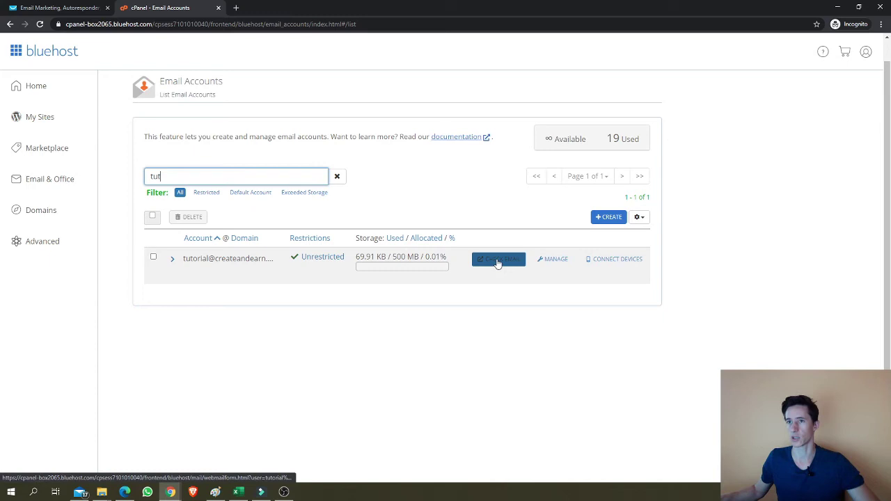
{"action": "left_click", "coordinate": [279, 8]}
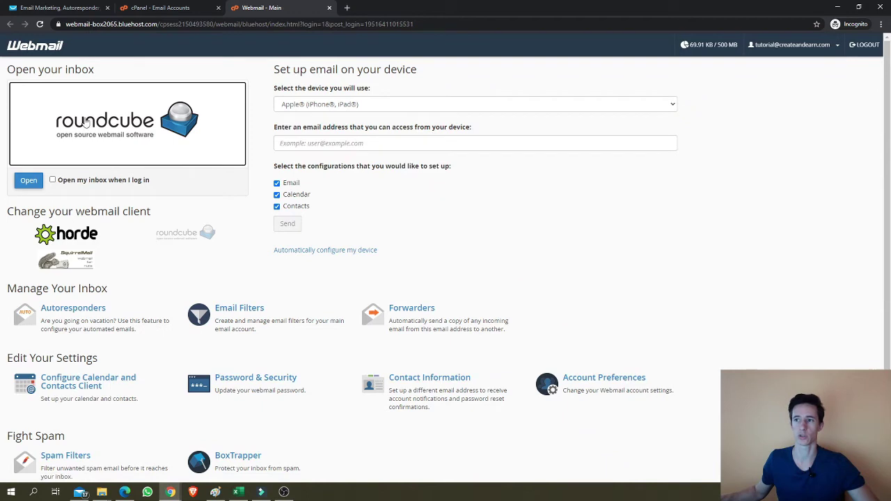
{"action": "left_click", "coordinate": [32, 185]}
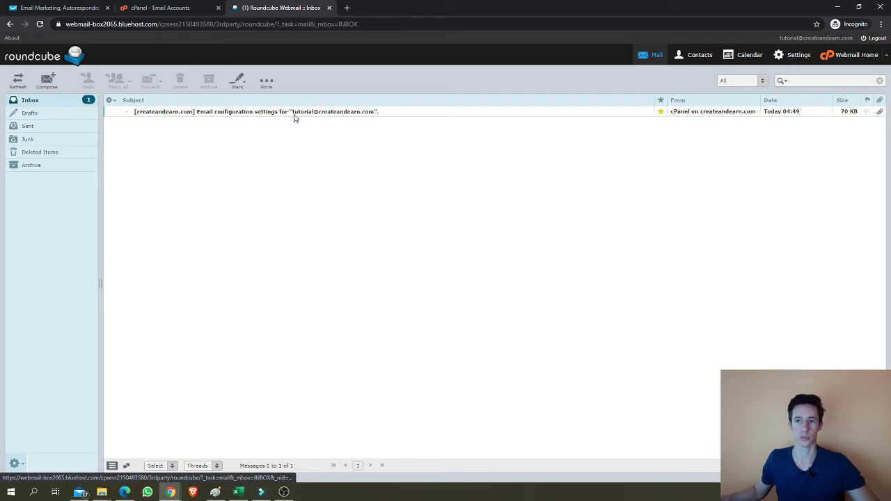
{"action": "key", "text": "ctrl+shift+Tab"}
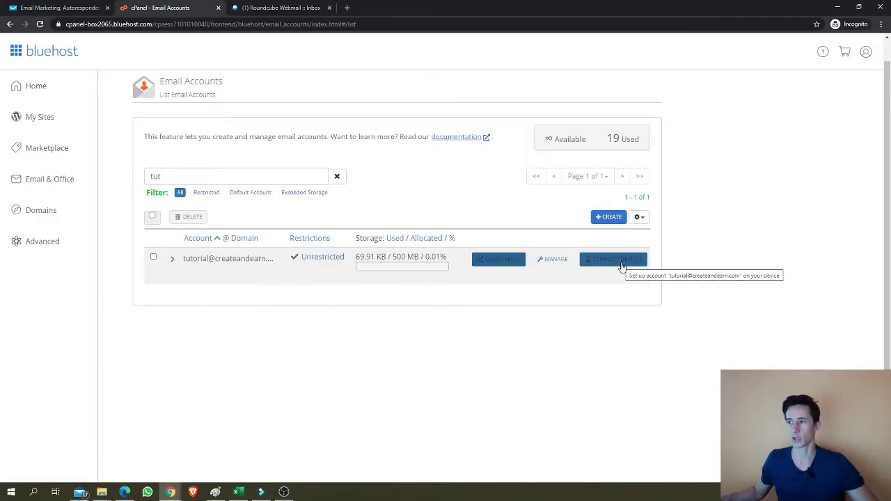
Step: Review the new mailbox's manual mail-client settings under Connect Devices, then return to GetResponse
{"action": "left_click", "coordinate": [621, 266]}
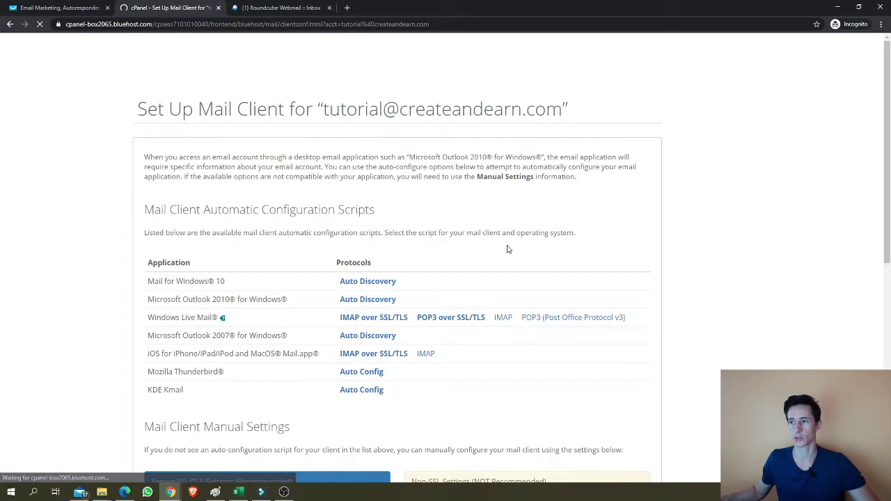
{"action": "scroll", "coordinate": [462, 276], "scroll_direction": "down", "scroll_amount": 5}
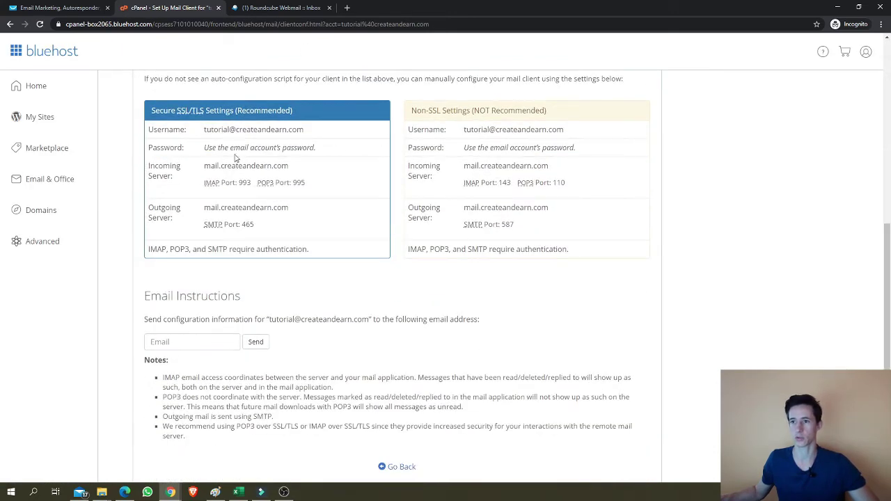
{"action": "left_click", "coordinate": [177, 339]}
{"action": "left_click", "coordinate": [223, 342]}
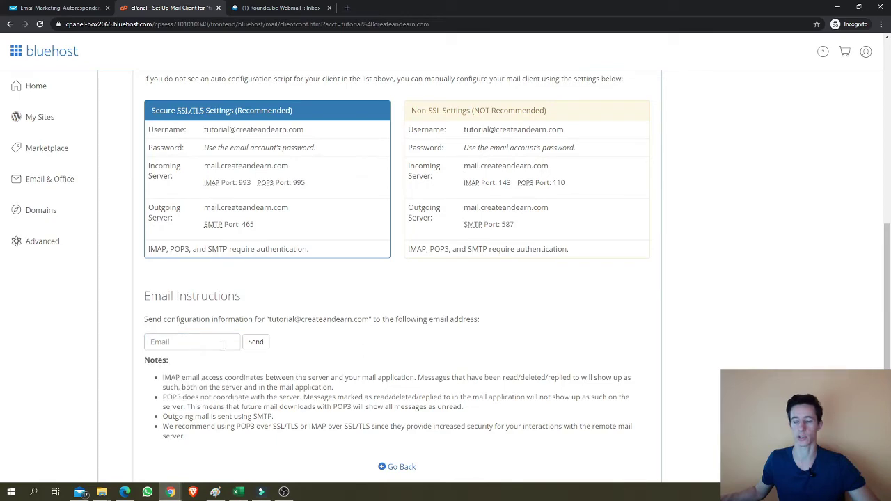
{"action": "scroll", "coordinate": [223, 342], "scroll_direction": "up", "scroll_amount": 5}
{"action": "key", "text": "ctrl+1"}
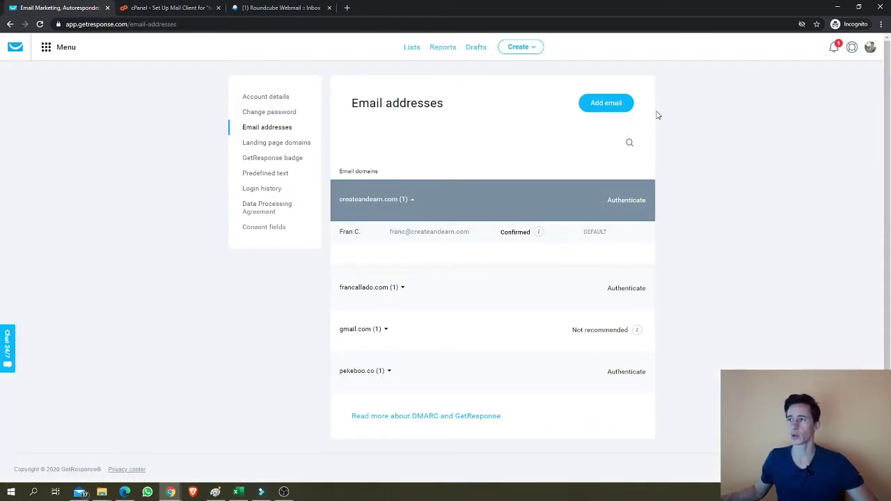
{"action": "left_click", "coordinate": [606, 103]}
{"action": "left_click", "coordinate": [382, 163]}
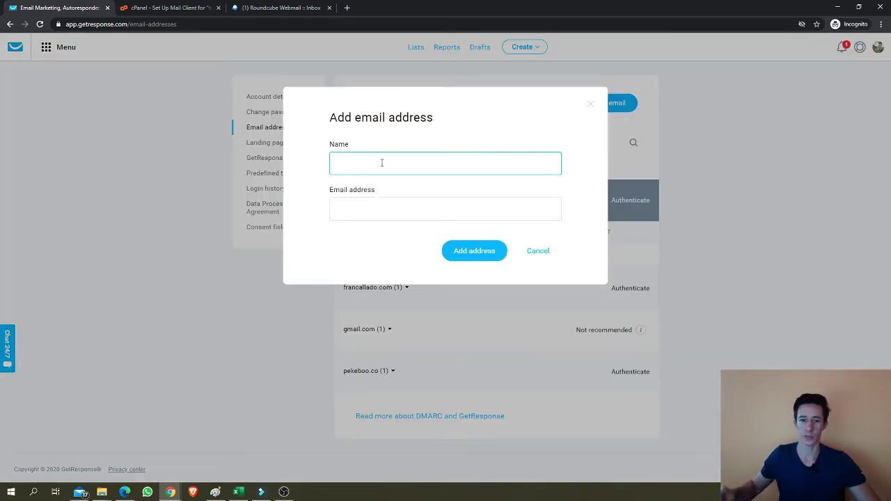
{"action": "left_click", "coordinate": [538, 251]}
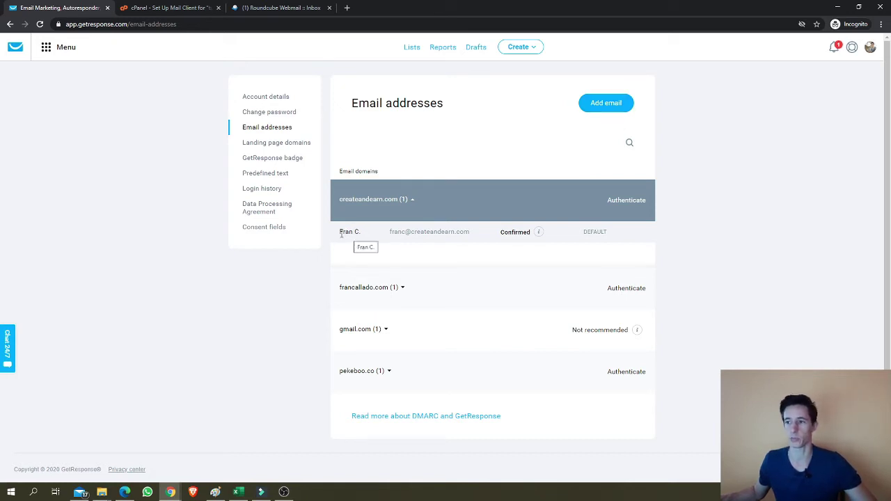
{"action": "left_click_drag", "start_coordinate": [341, 234], "coordinate": [364, 236]}
{"action": "left_click", "coordinate": [368, 238]}
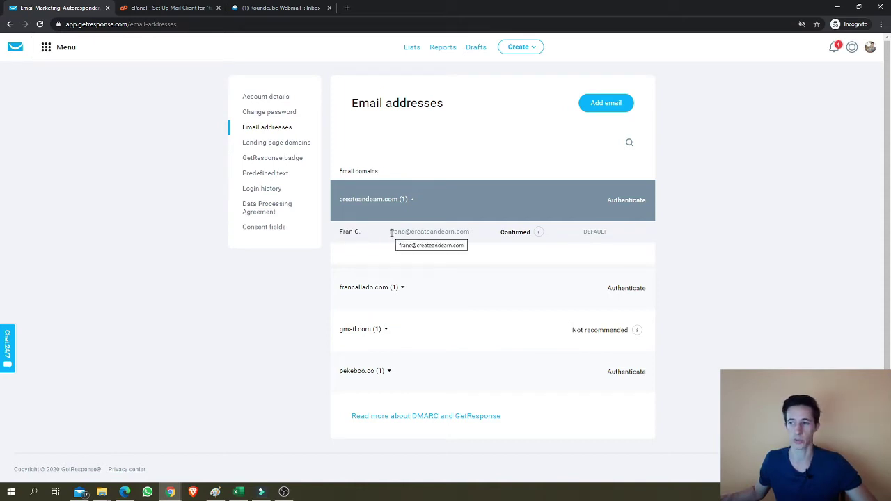
{"action": "left_click_drag", "start_coordinate": [390, 234], "coordinate": [468, 242]}
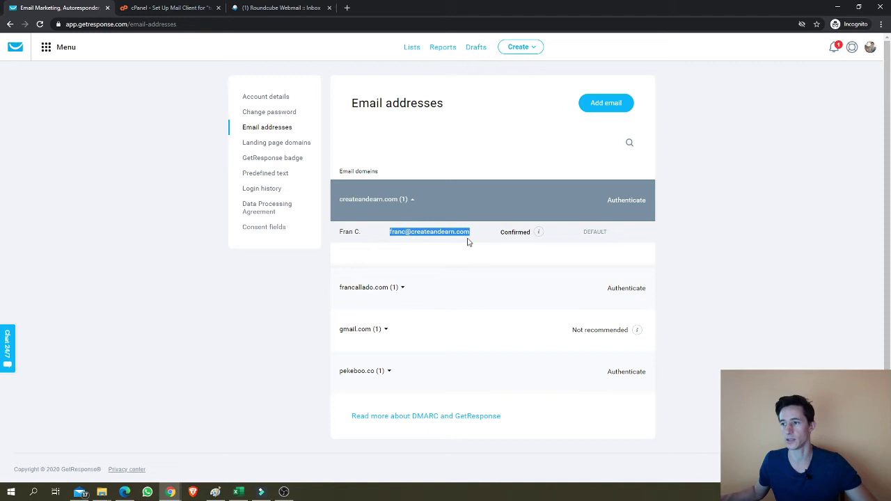
{"action": "left_click", "coordinate": [396, 306]}
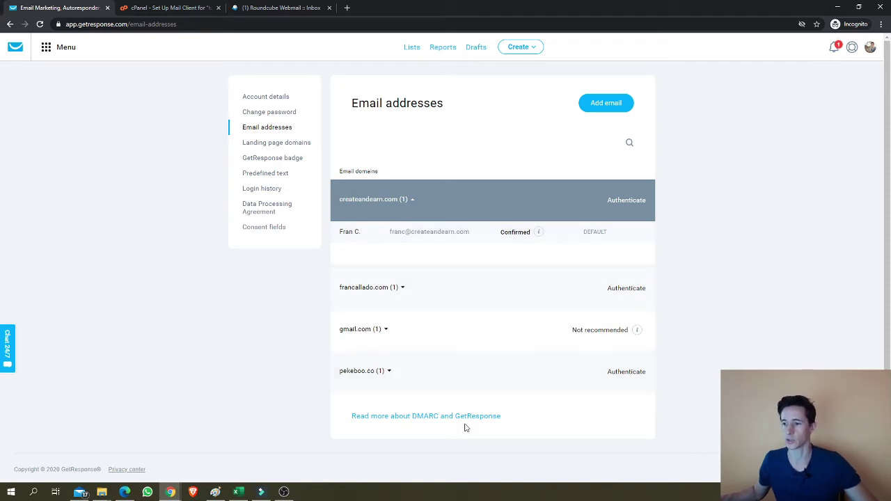
{"action": "left_click", "coordinate": [605, 103]}
{"action": "left_click", "coordinate": [430, 167]}
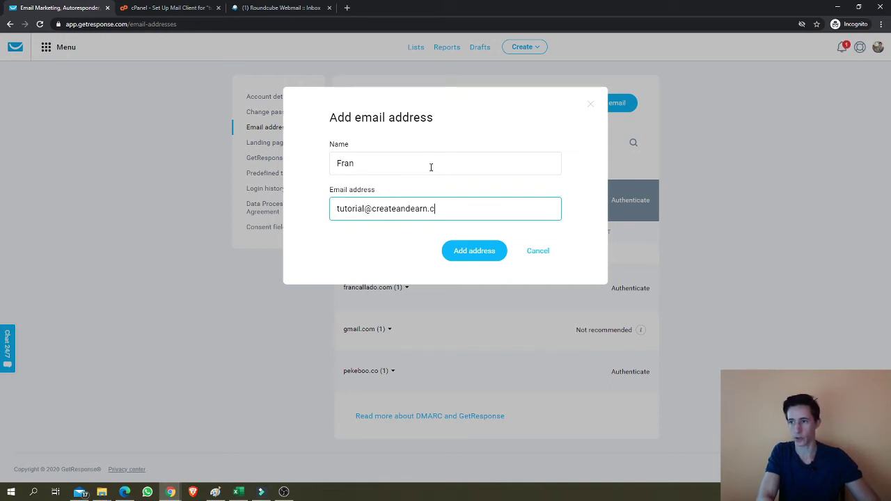
{"action": "type", "text": "om"}
{"action": "left_click", "coordinate": [459, 251]}
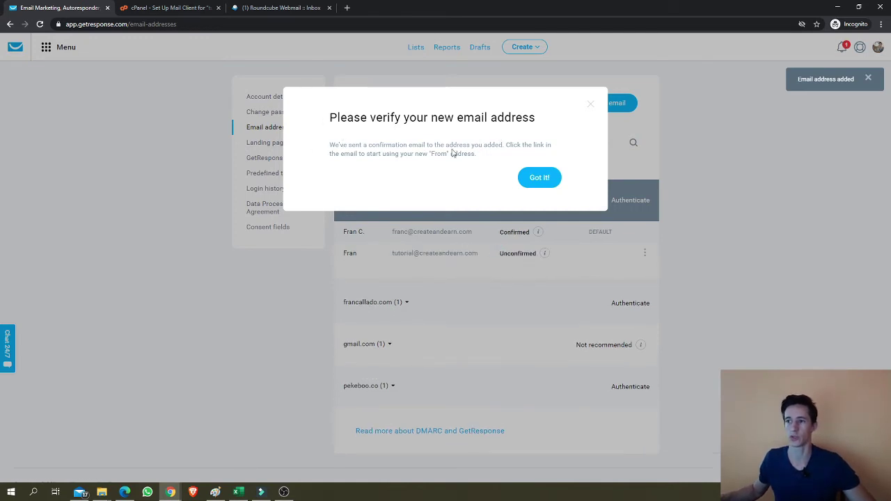
{"action": "left_click", "coordinate": [535, 177]}
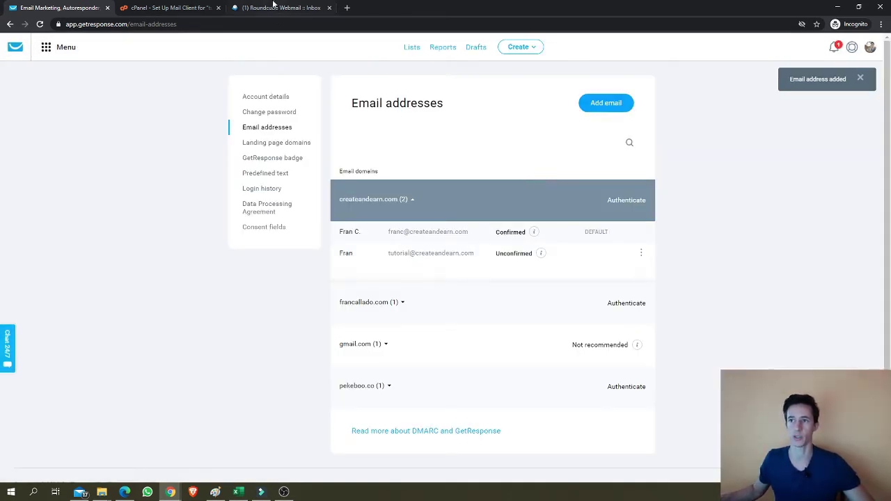
{"action": "left_click", "coordinate": [280, 9]}
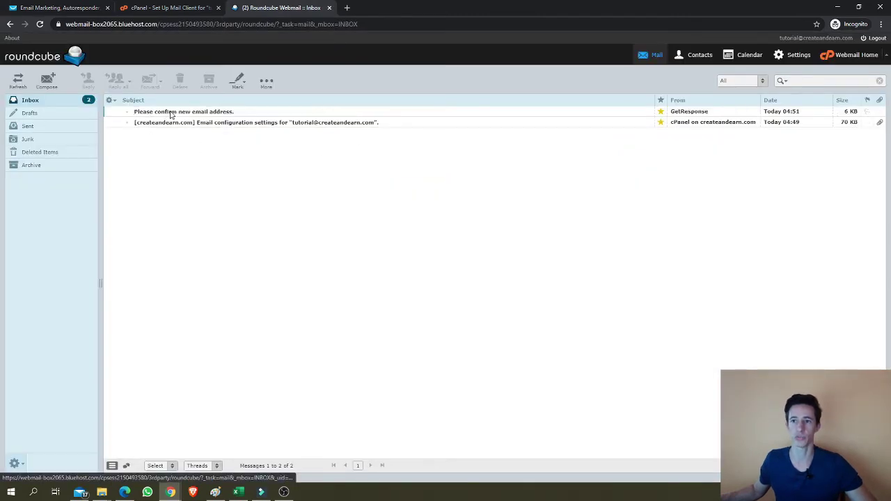
Step: Open the 'Please confirm new email address' message and confirm the sender via its Confirm button
{"action": "left_click", "coordinate": [171, 114]}
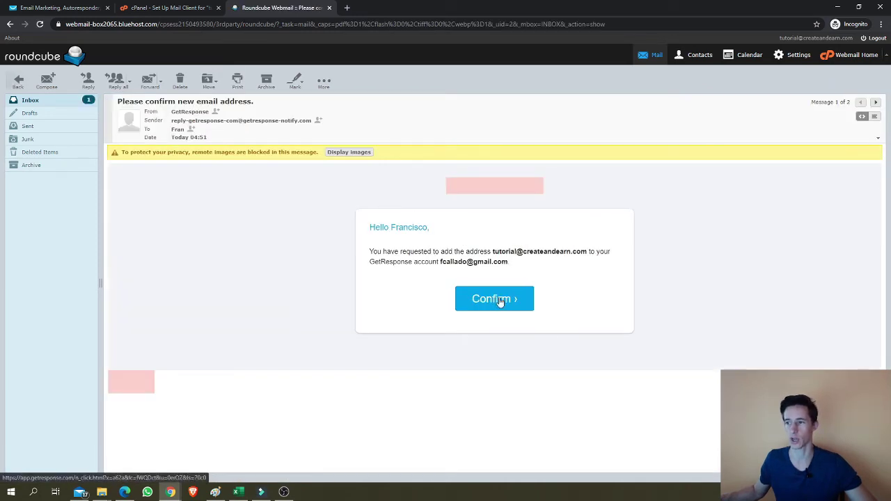
{"action": "left_click", "coordinate": [500, 300]}
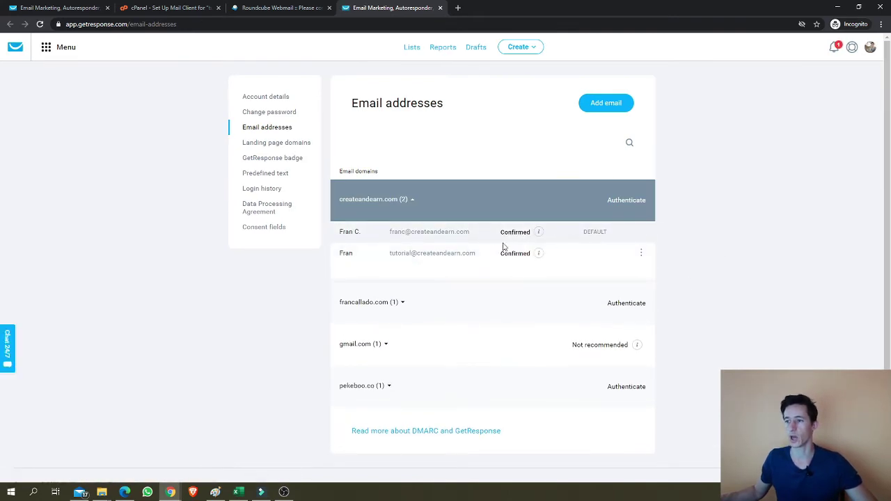
Step: Check the tutorial sender's Confirmed status in GetResponse, then return to Bluehost's mail-client settings
{"action": "scroll", "coordinate": [700, 253], "scroll_direction": "down", "scroll_amount": 1}
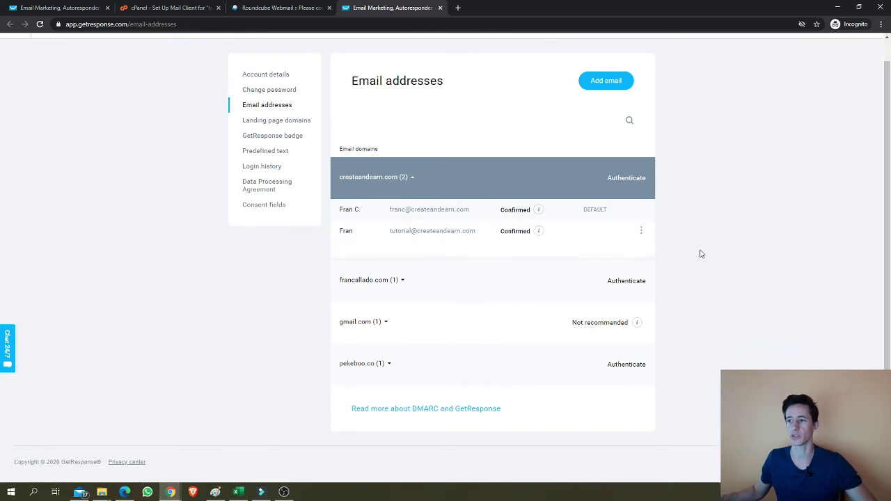
{"action": "scroll", "coordinate": [702, 254], "scroll_direction": "up", "scroll_amount": 1}
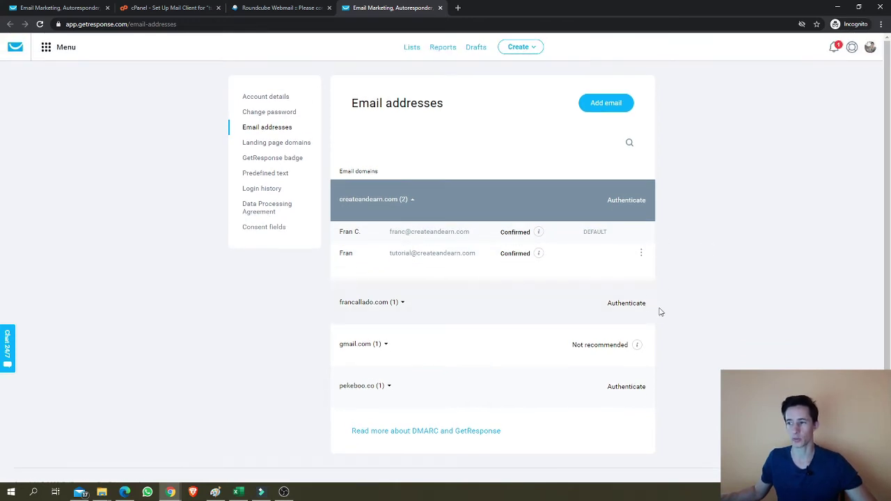
{"action": "mouse_move", "coordinate": [637, 350]}
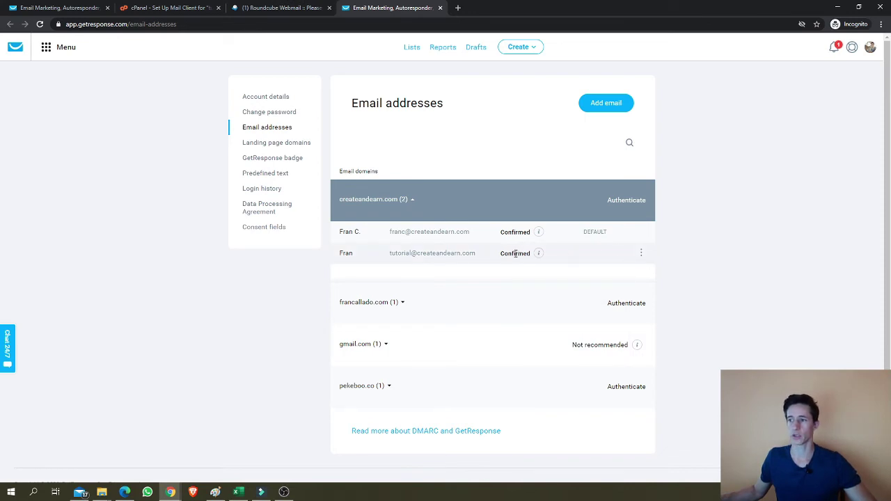
{"action": "mouse_move", "coordinate": [537, 255]}
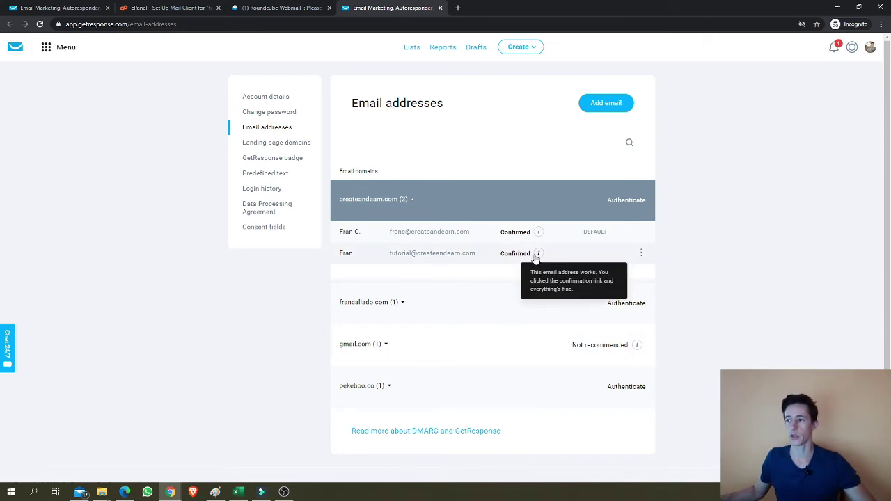
{"action": "left_click", "coordinate": [174, 8]}
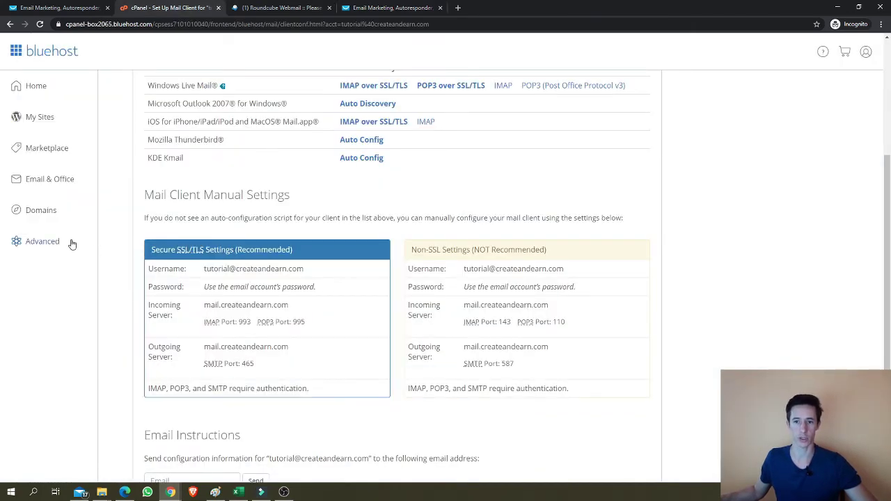
Step: Open the DNS Zone Editor and load the createandearn.com zone records
{"action": "left_click", "coordinate": [31, 242]}
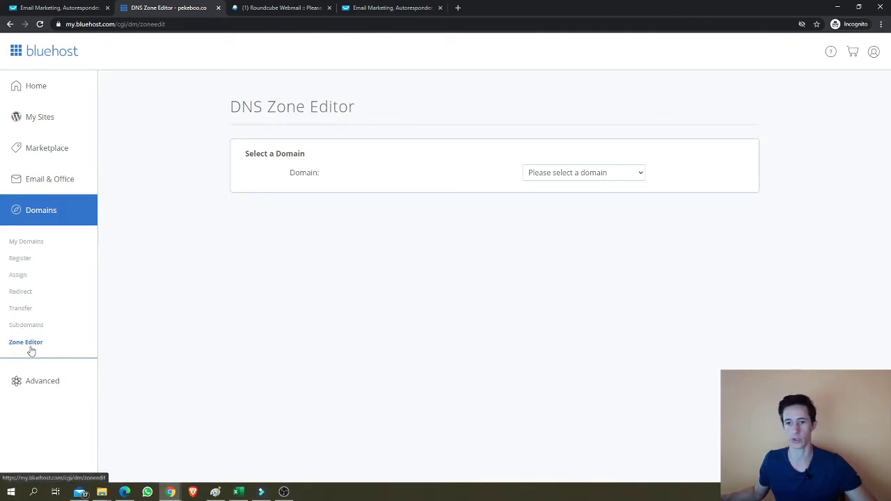
{"action": "left_click", "coordinate": [597, 172]}
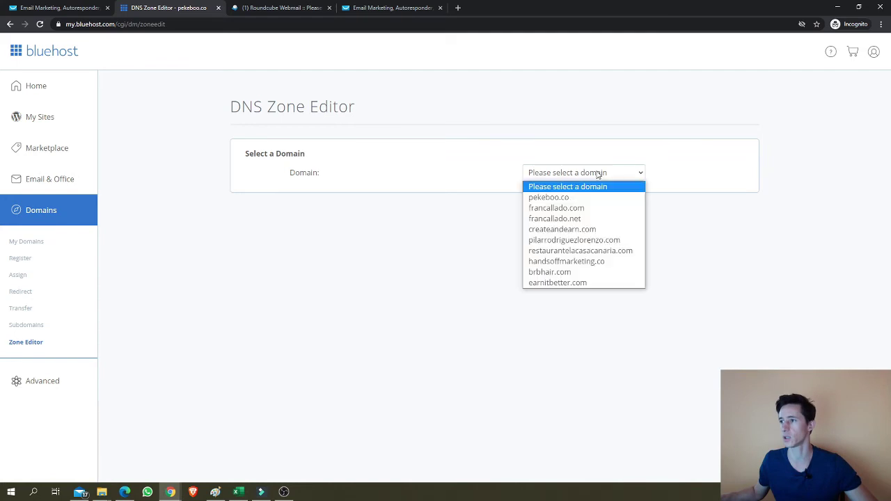
{"action": "left_click", "coordinate": [576, 229]}
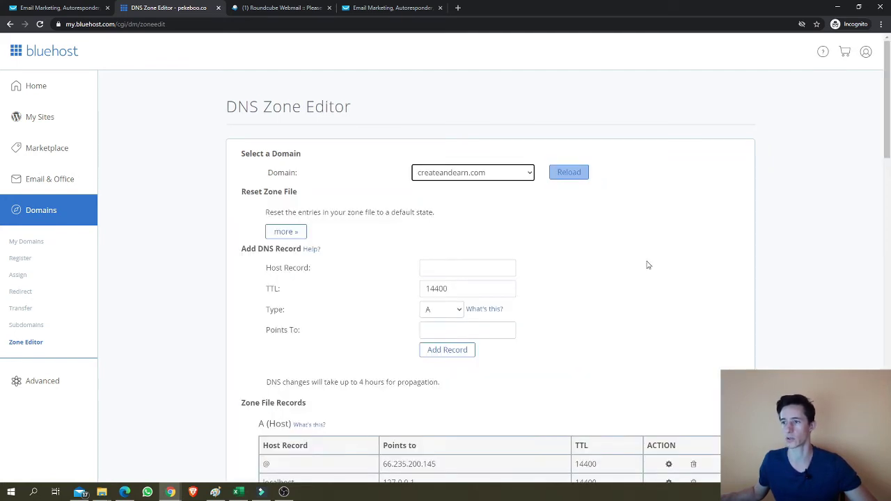
{"action": "scroll", "coordinate": [696, 278], "scroll_direction": "down", "scroll_amount": 5}
Step: Start authenticating createandearn.com in GetResponse and copy the DKIM TXT value it provides
{"action": "key", "text": "ctrl+shift+Tab"}
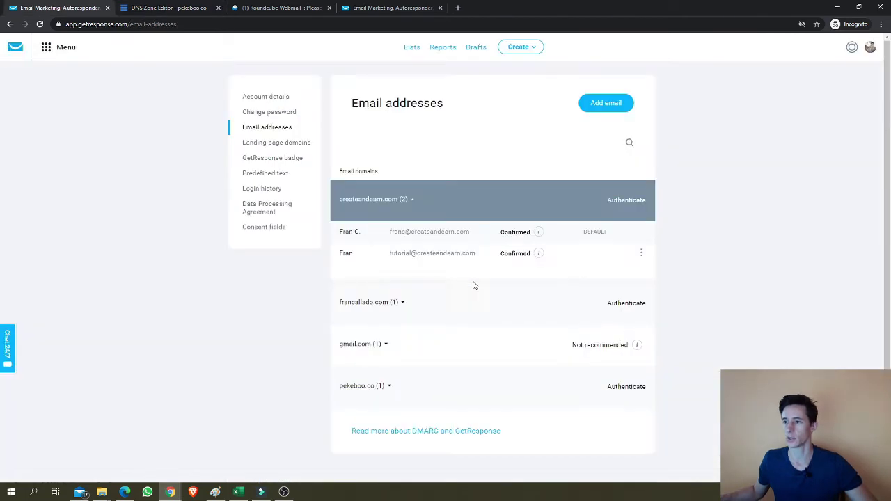
{"action": "mouse_move", "coordinate": [538, 232]}
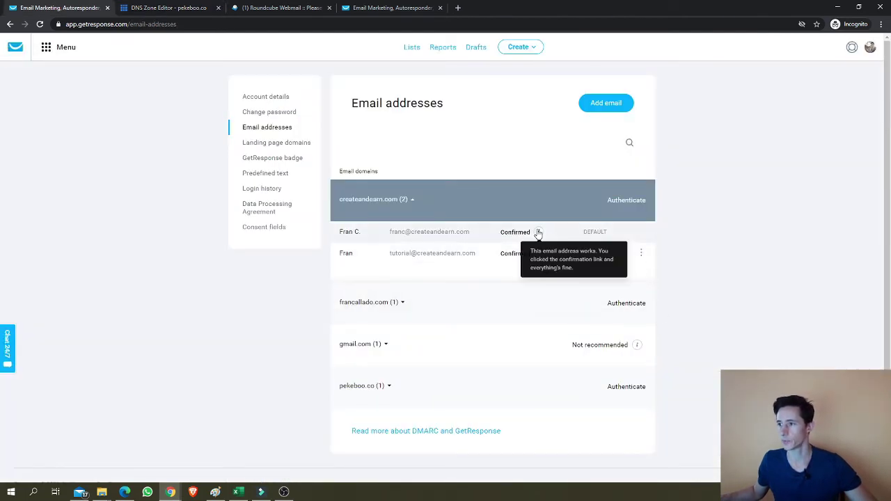
{"action": "left_click", "coordinate": [627, 201]}
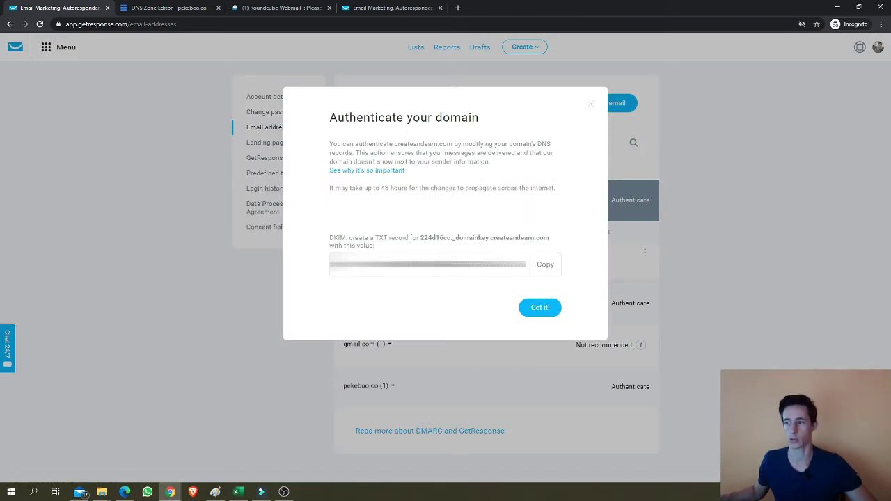
{"action": "left_click", "coordinate": [555, 268]}
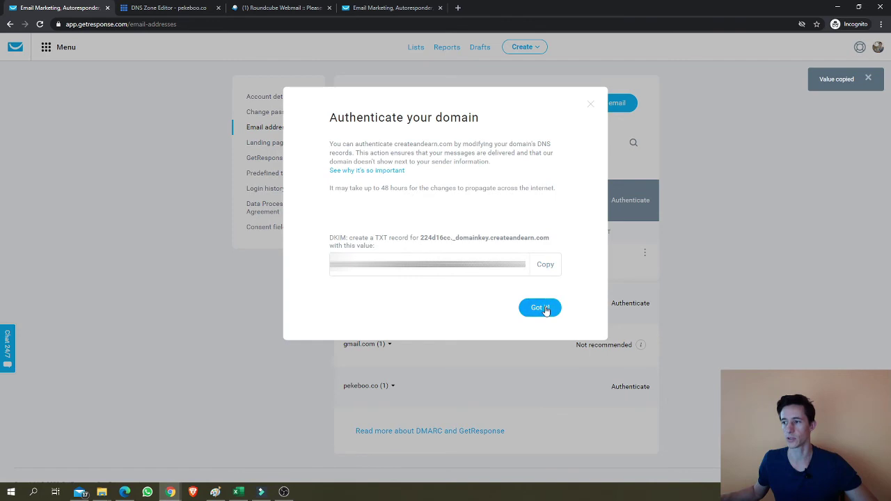
{"action": "left_click", "coordinate": [458, 221]}
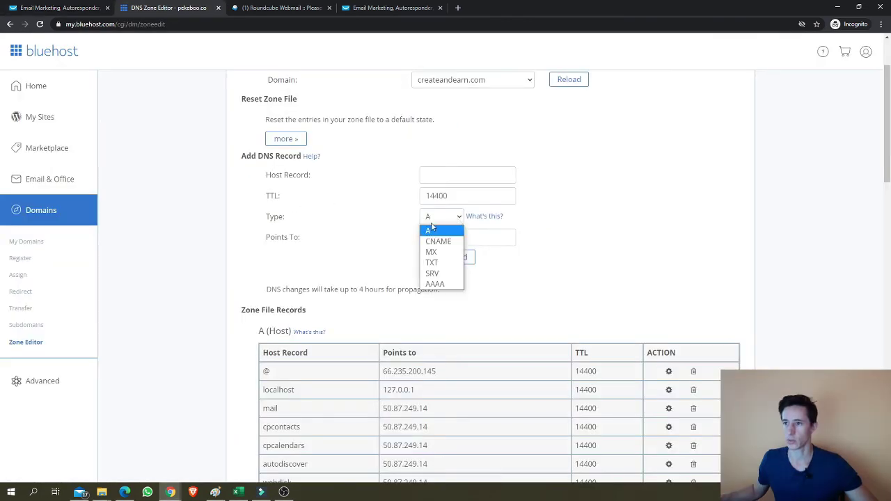
Step: Make the new Bluehost record a TXT record with host 224d16cc._domainkey.createandearn.com
{"action": "left_click", "coordinate": [432, 262]}
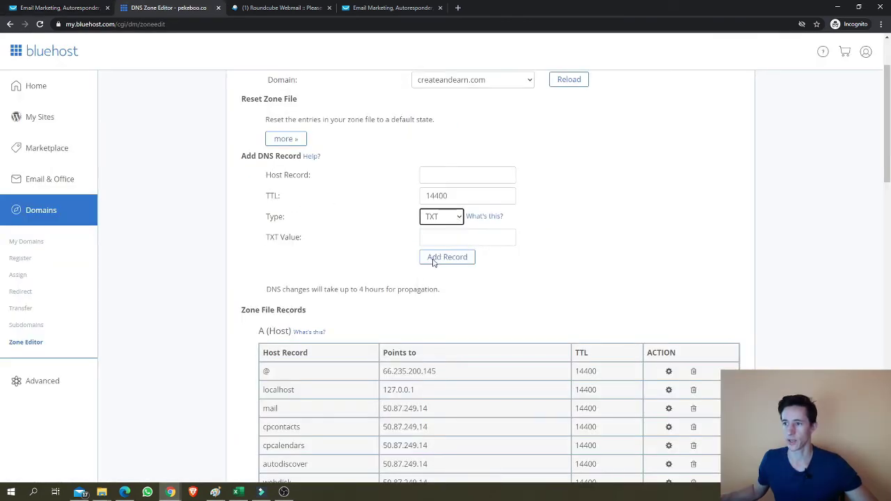
{"action": "left_click", "coordinate": [437, 175]}
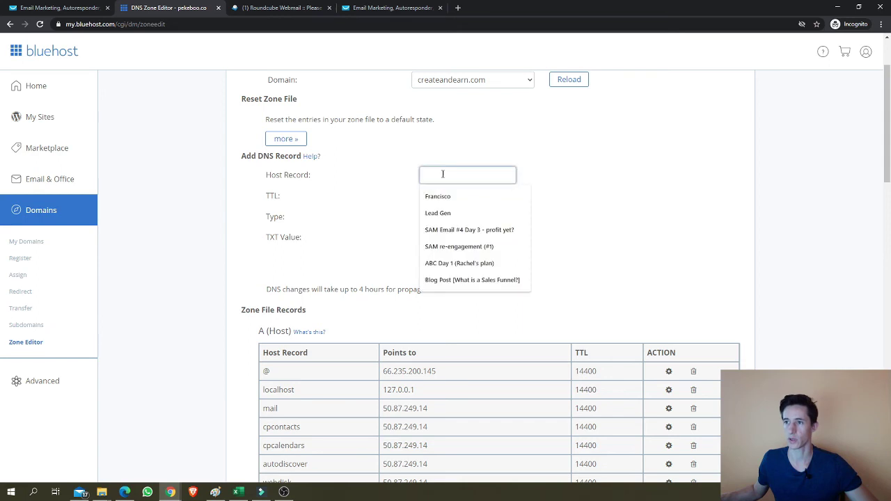
{"action": "left_click", "coordinate": [59, 8]}
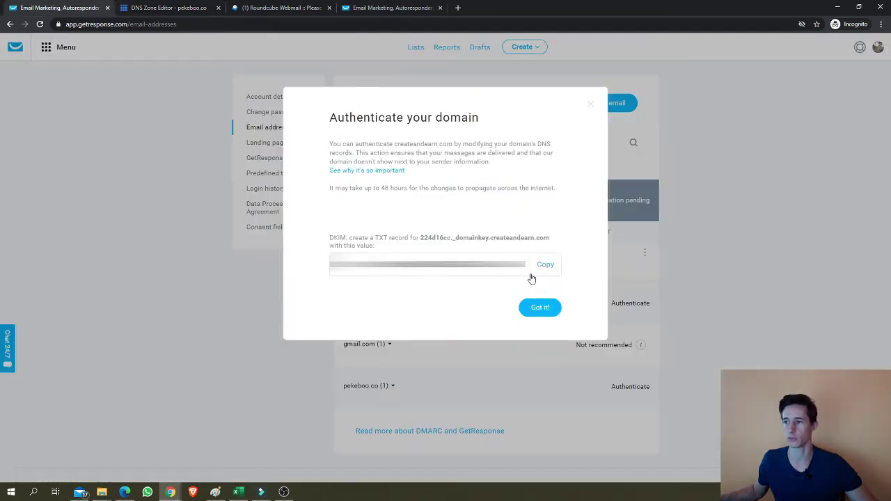
{"action": "left_click_drag", "start_coordinate": [419, 239], "coordinate": [598, 248]}
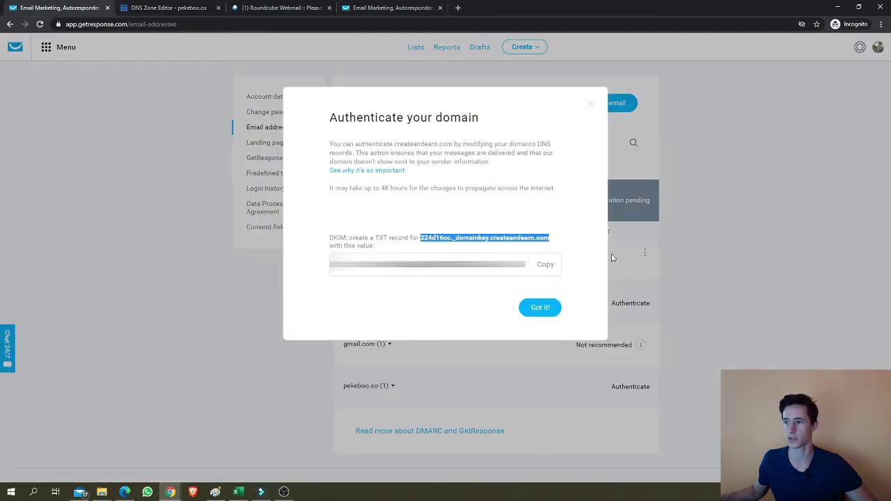
{"action": "key", "text": "ctrl+c"}
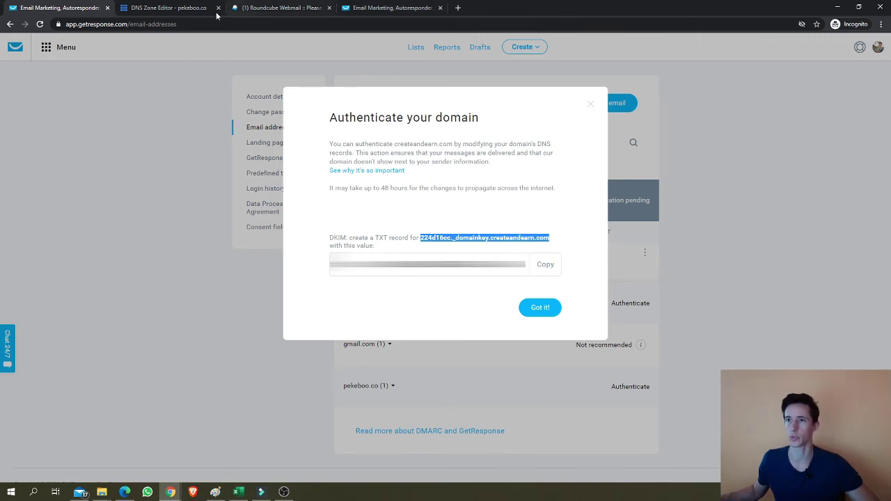
{"action": "left_click", "coordinate": [167, 8]}
{"action": "right_click", "coordinate": [433, 174]}
{"action": "left_click", "coordinate": [455, 248]}
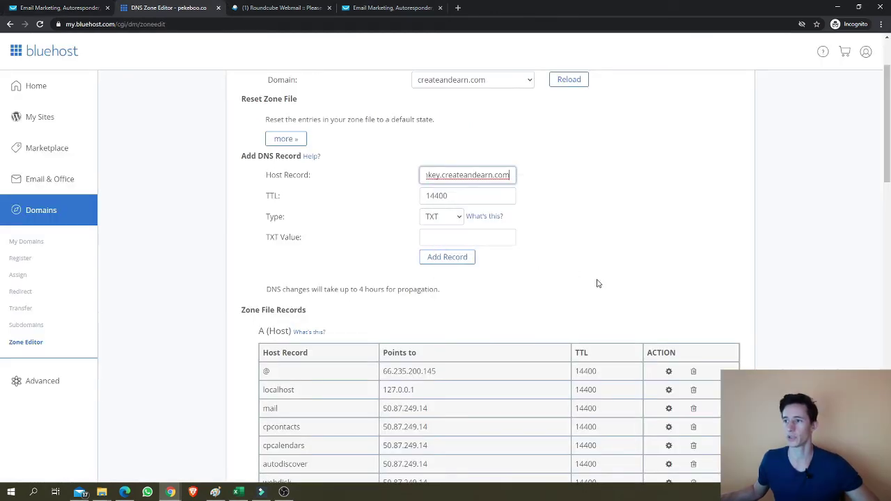
Step: Paste the DKIM value copied from GetResponse into the TXT Value field
{"action": "left_click", "coordinate": [469, 233]}
{"action": "left_click", "coordinate": [581, 230]}
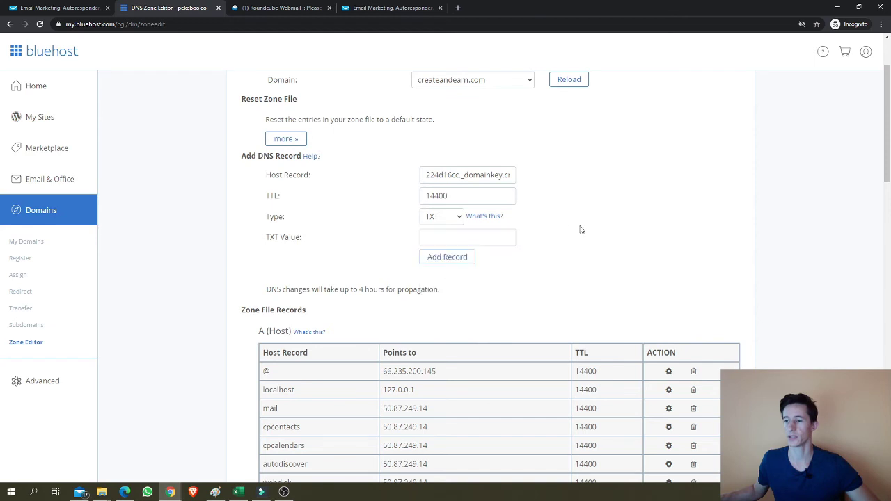
{"action": "left_click", "coordinate": [61, 7]}
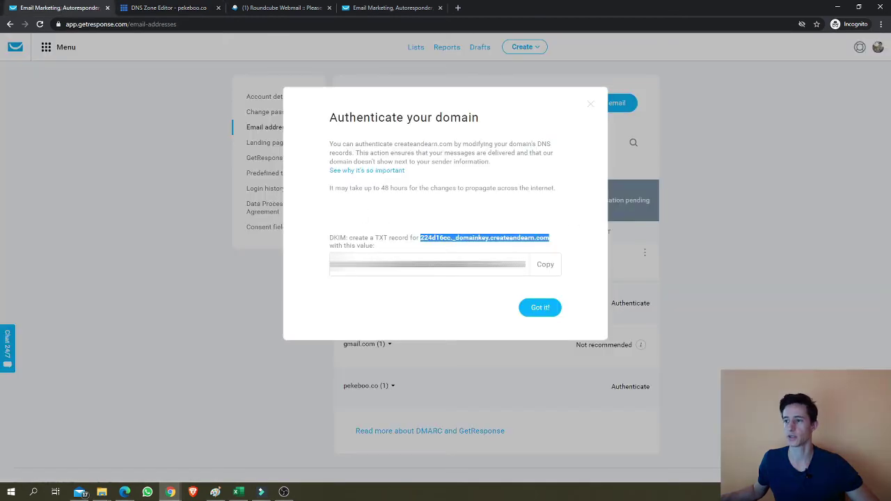
{"action": "left_click", "coordinate": [557, 269]}
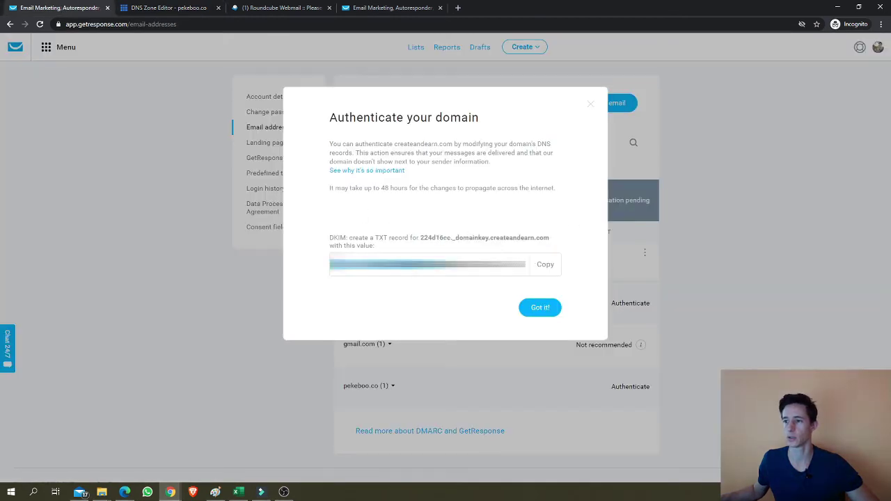
{"action": "left_click", "coordinate": [545, 266]}
{"action": "key", "text": "ctrl+Tab"}
{"action": "right_click", "coordinate": [464, 238]}
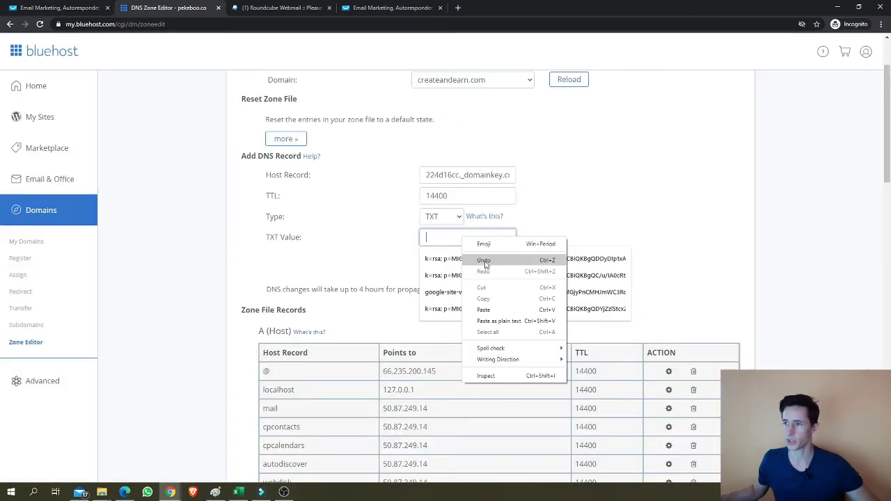
{"action": "left_click", "coordinate": [484, 309]}
{"action": "left_click", "coordinate": [642, 230]}
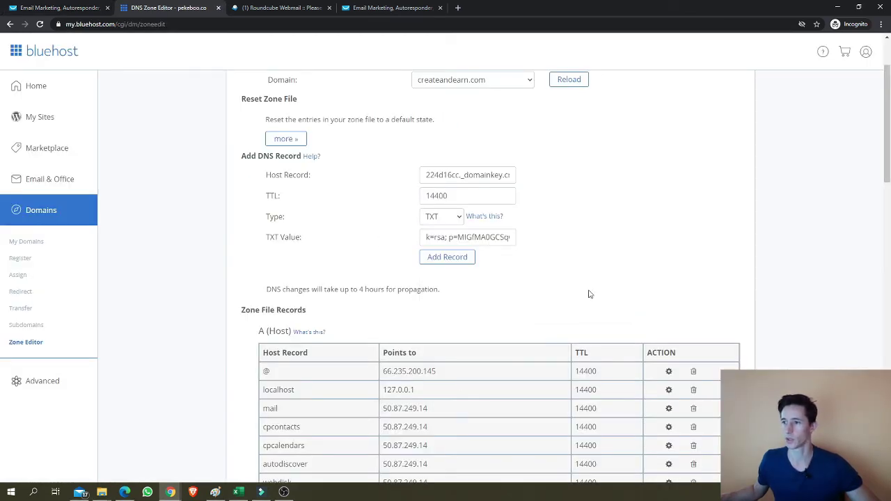
Step: Add the DKIM TXT record to the createandearn.com DNS zone
{"action": "left_click", "coordinate": [450, 258]}
{"action": "scroll", "coordinate": [636, 274], "scroll_direction": "down", "scroll_amount": 3}
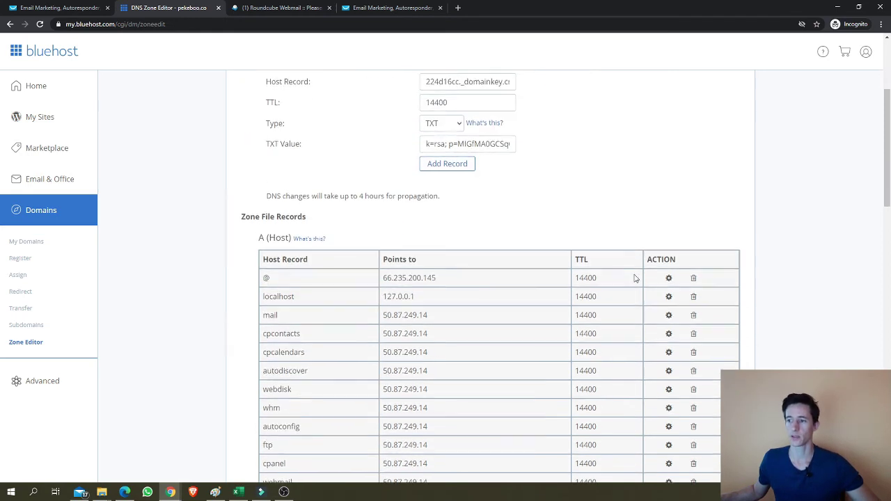
{"action": "scroll", "coordinate": [438, 293], "scroll_direction": "up", "scroll_amount": 2}
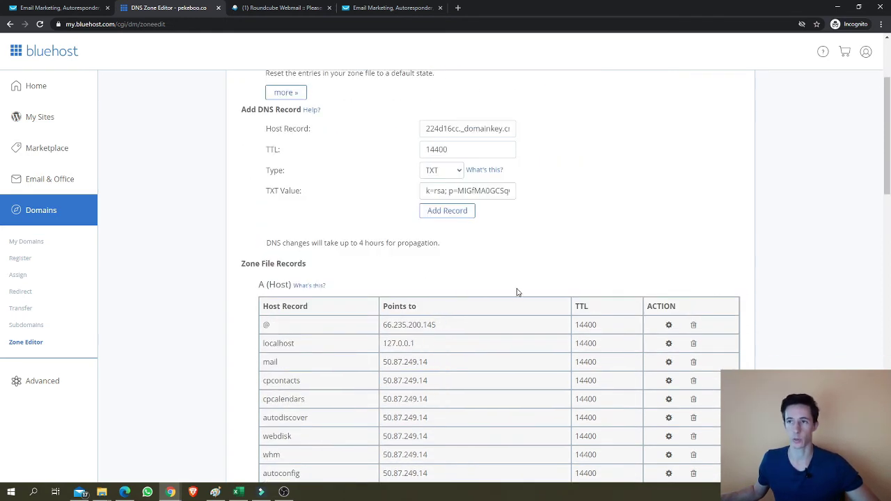
{"action": "scroll", "coordinate": [630, 311], "scroll_direction": "up", "scroll_amount": 2}
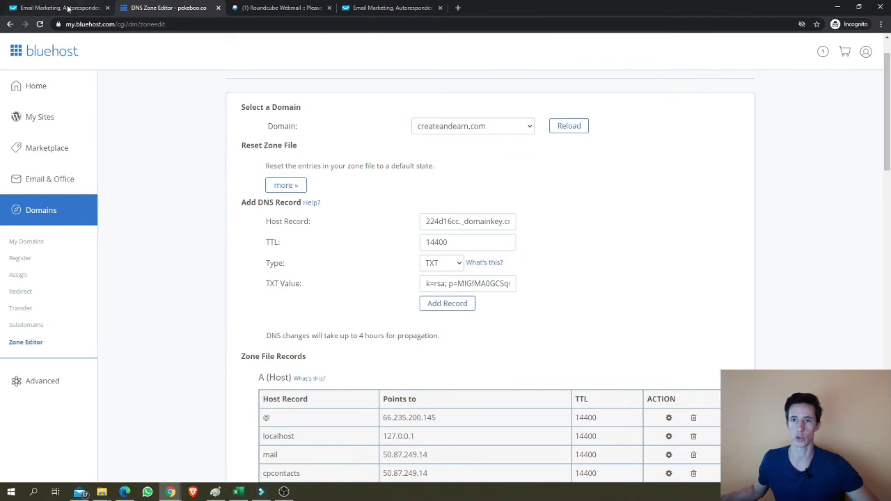
{"action": "left_click", "coordinate": [66, 7]}
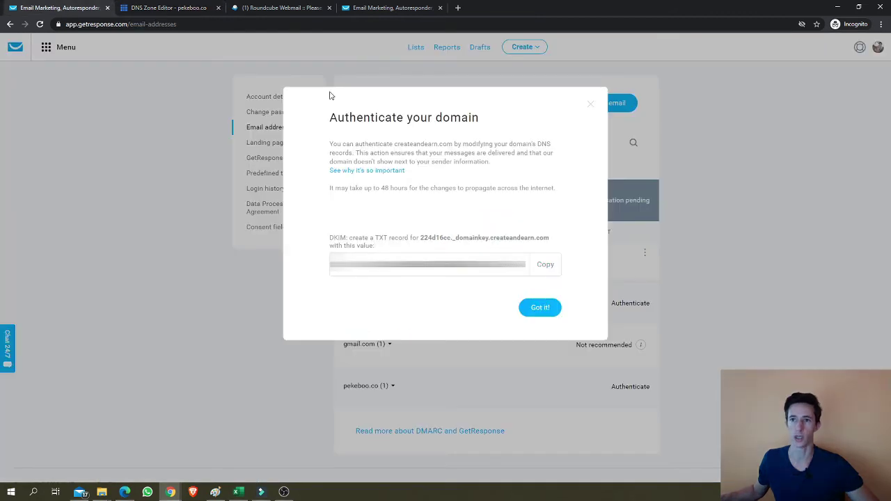
Step: Close the Authenticate your domain dialog and check the second createandearn.com address's options without changes
{"action": "left_click", "coordinate": [590, 104]}
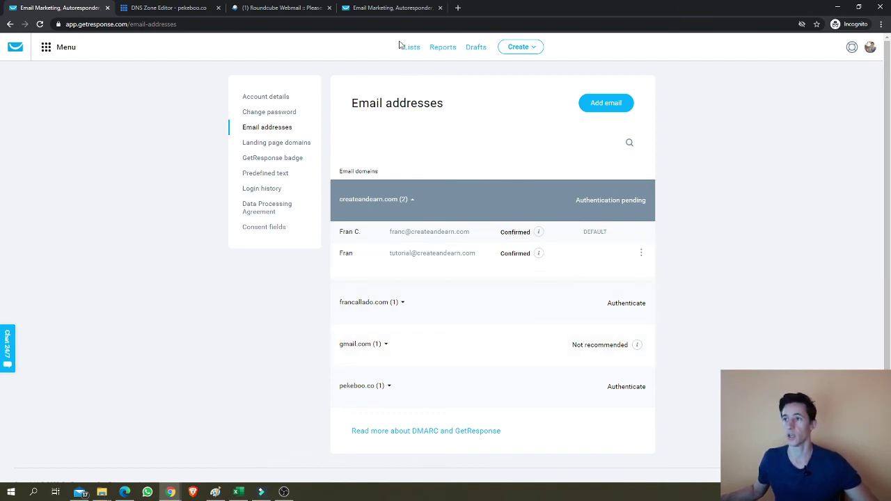
{"action": "left_click", "coordinate": [641, 254]}
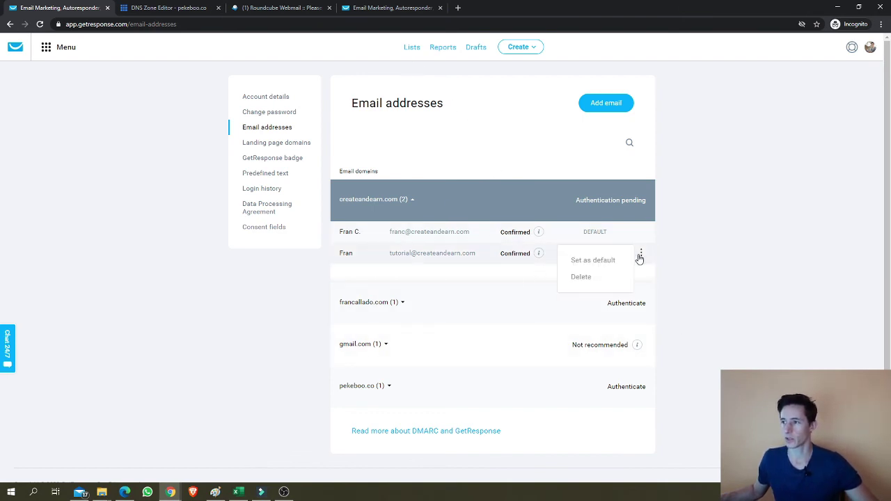
{"action": "left_click", "coordinate": [593, 261]}
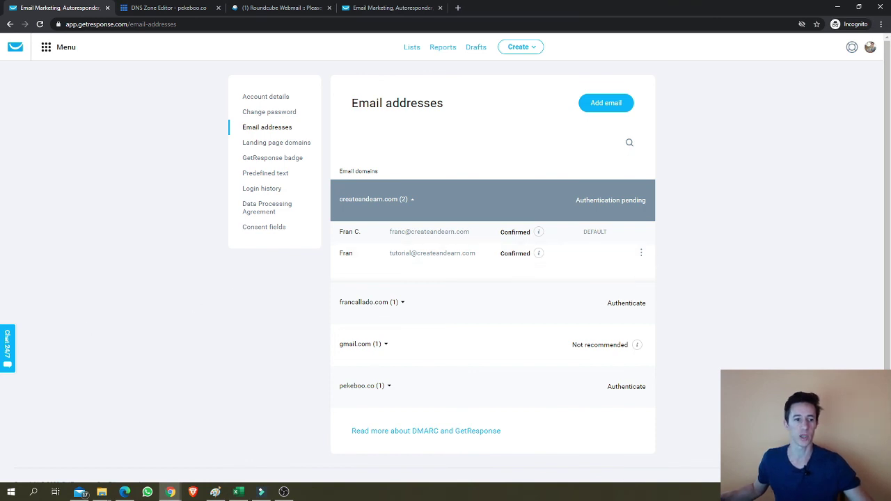